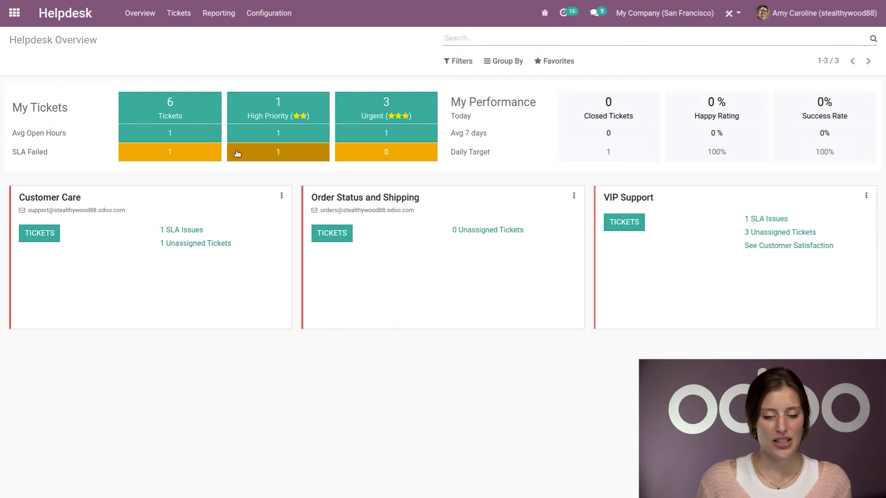
Step: Open the Order Status and Shipping team from Configuration > Helpdesk Teams
click(268, 15)
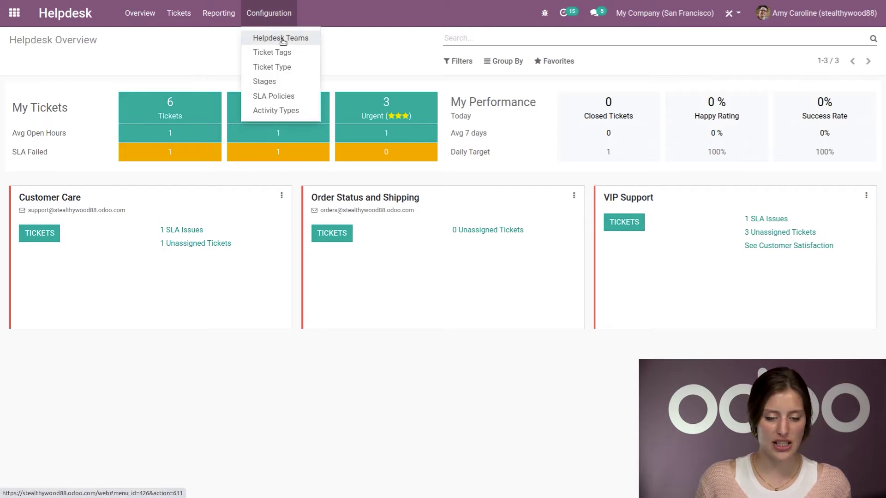
click(281, 39)
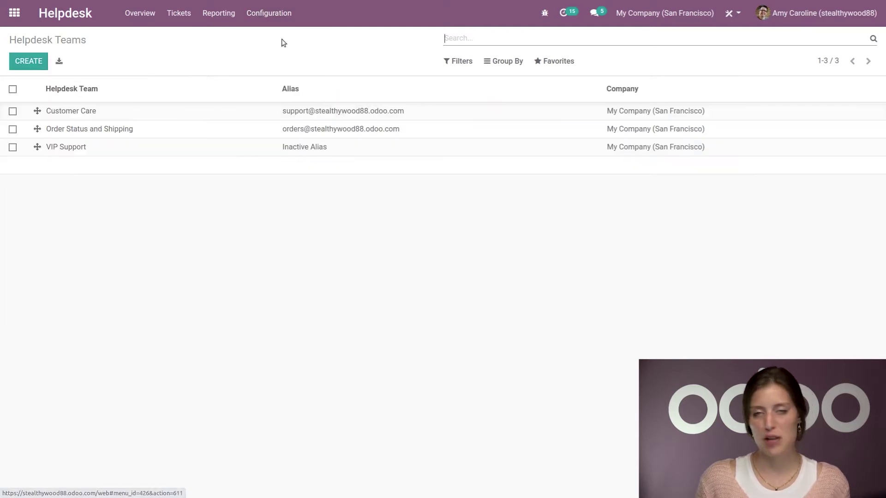
click(103, 136)
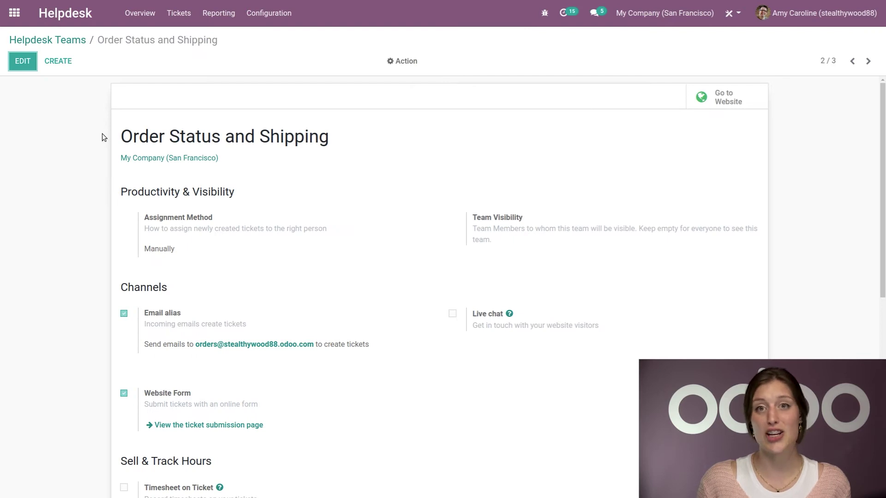
Step: Put the team settings in edit mode and check the 'orders' email alias
click(24, 64)
scroll(66, 288, down, 1)
scroll(71, 312, down, 2)
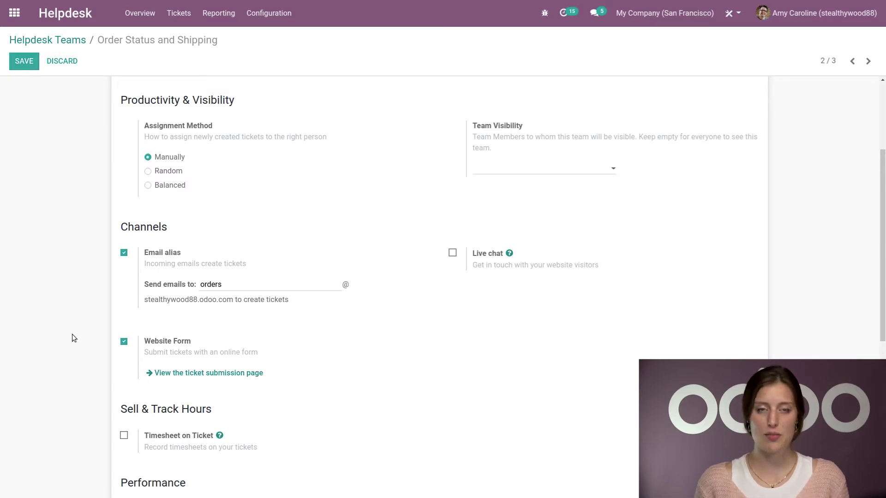
drag(235, 285, 153, 275)
click(44, 293)
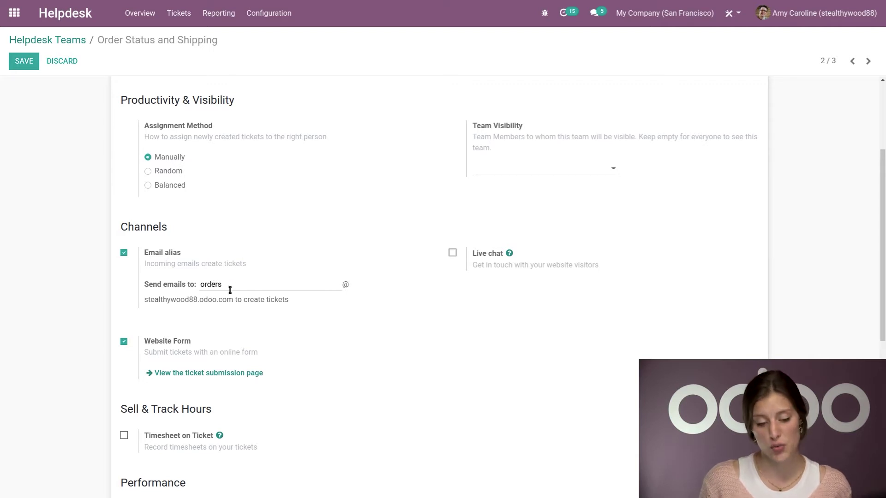
Step: Save the team settings, then toggle the ticket page to unpublished and back to published
click(36, 62)
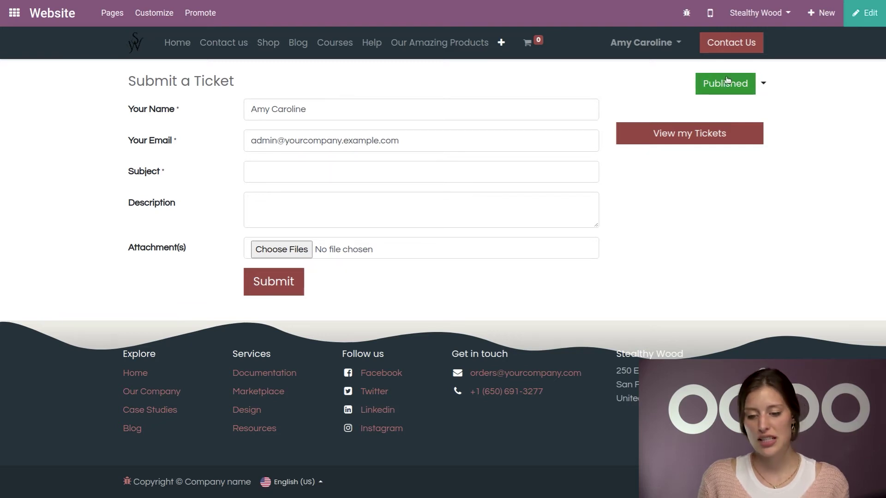
click(732, 90)
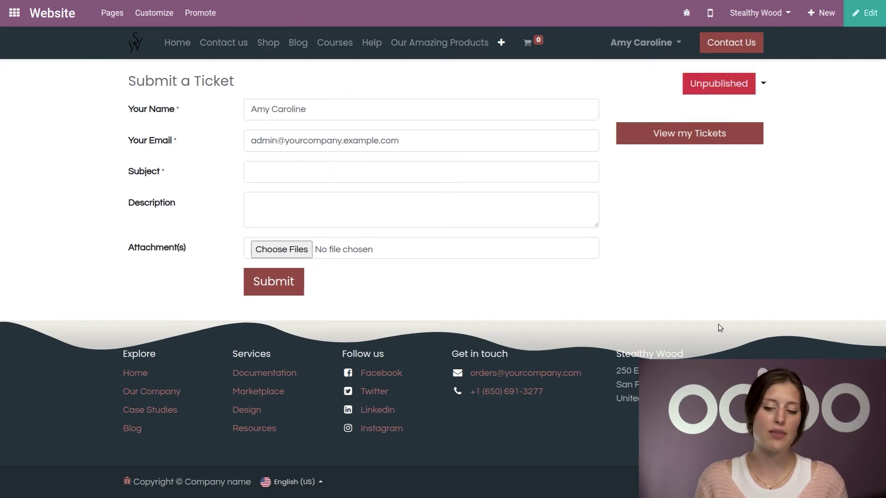
click(730, 90)
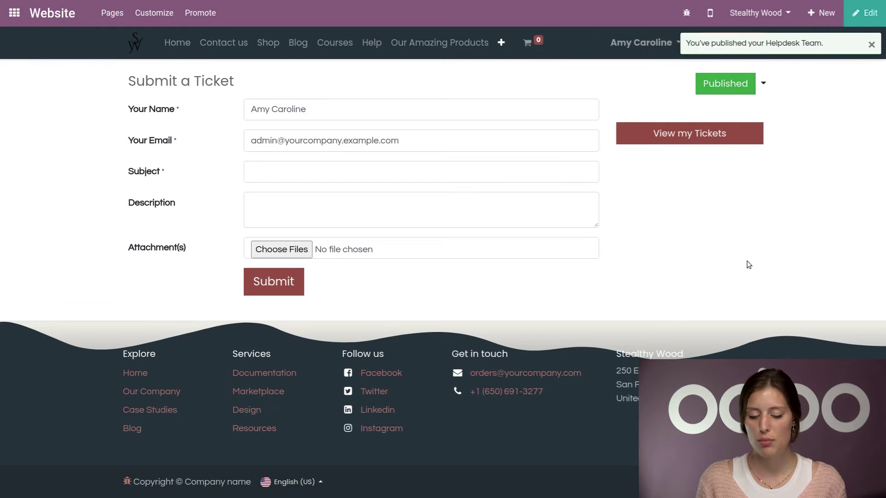
click(868, 17)
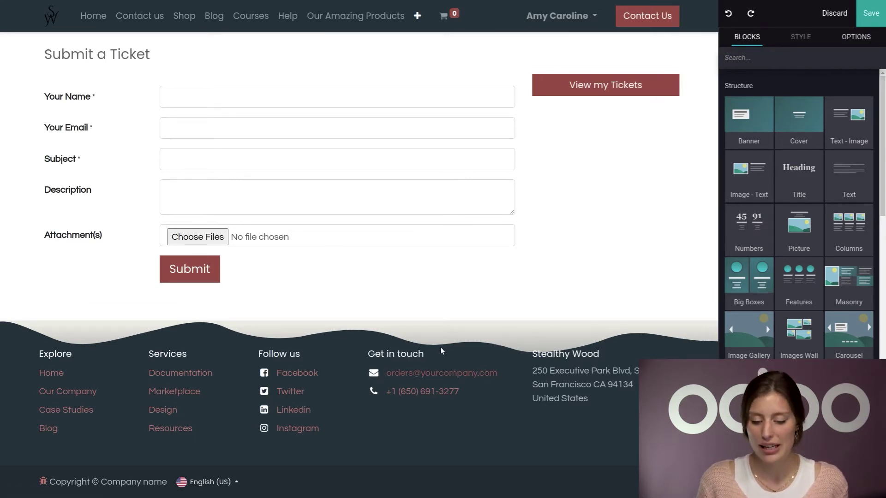
double_click(426, 375)
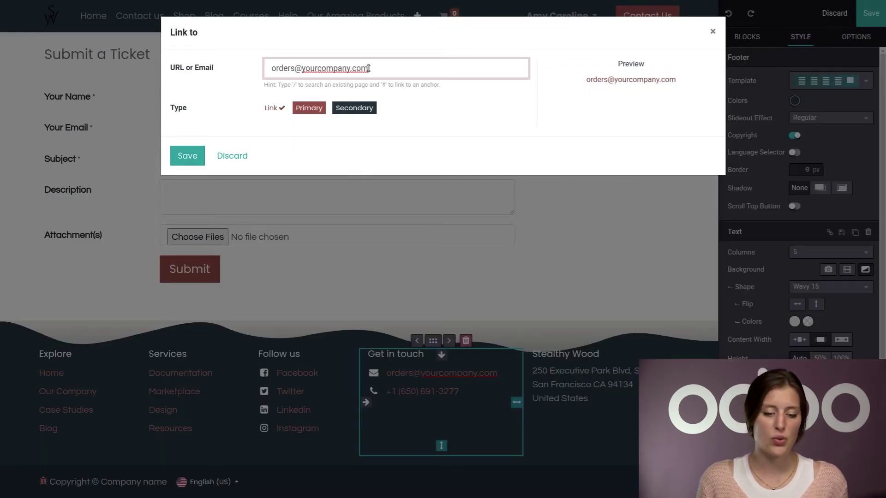
click(187, 155)
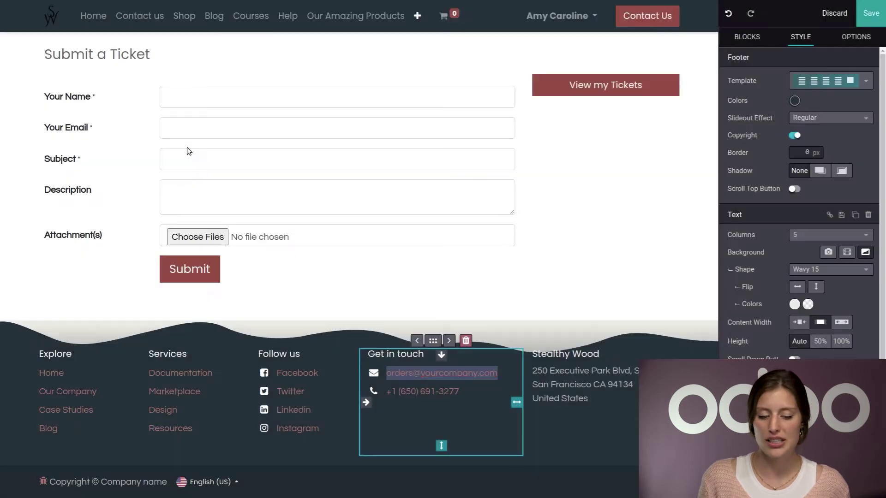
click(873, 19)
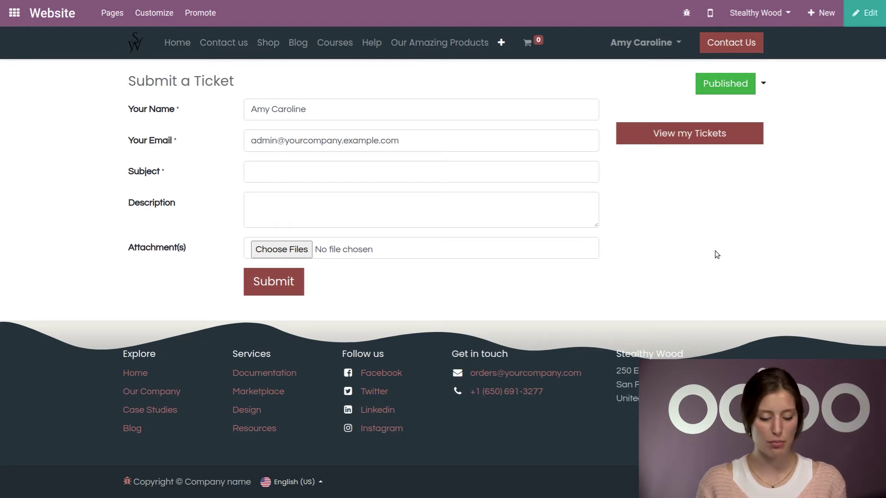
Step: Load the helpdesk ticket submission page in a new browser tab
key(alt+Tab)
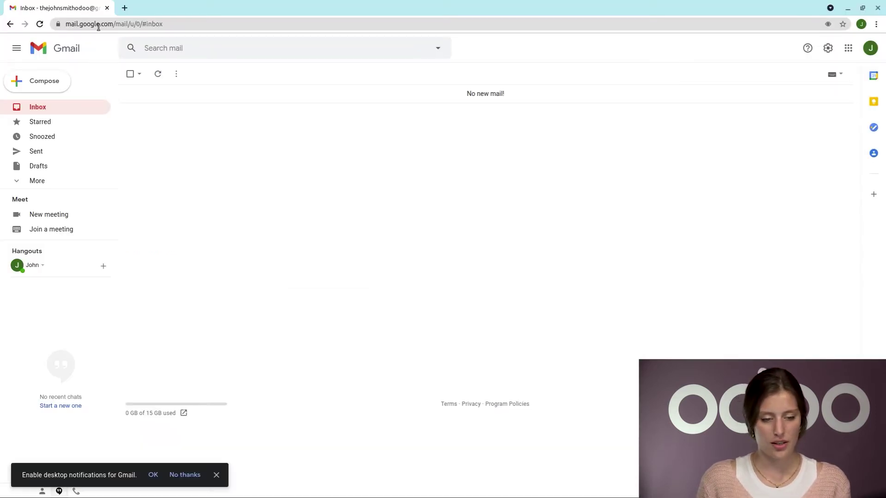
click(125, 8)
text(https://stealthywood88.odoo.com/helpdesk/order-status-and-shipping-3)
key(Return)
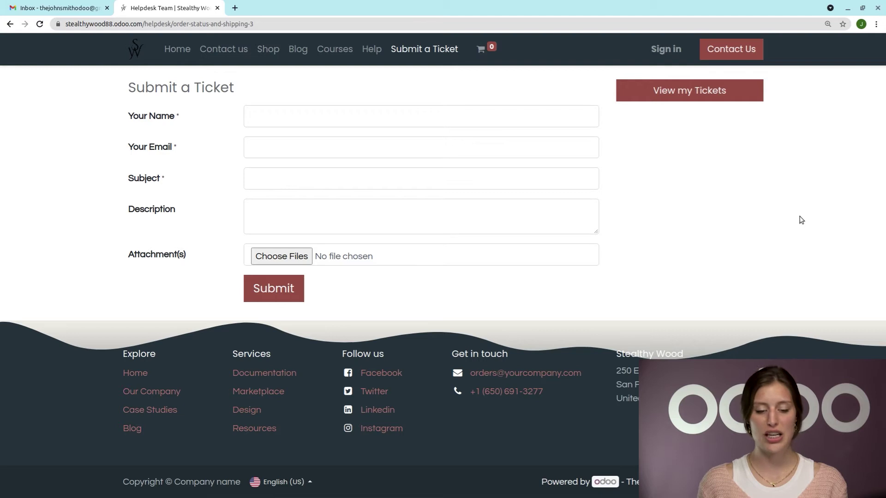
Step: Fill in the customer's name and e-mail, with subject 'Table leg'
click(376, 120)
text(Gerard)
click(340, 141)
click(307, 171)
click(281, 182)
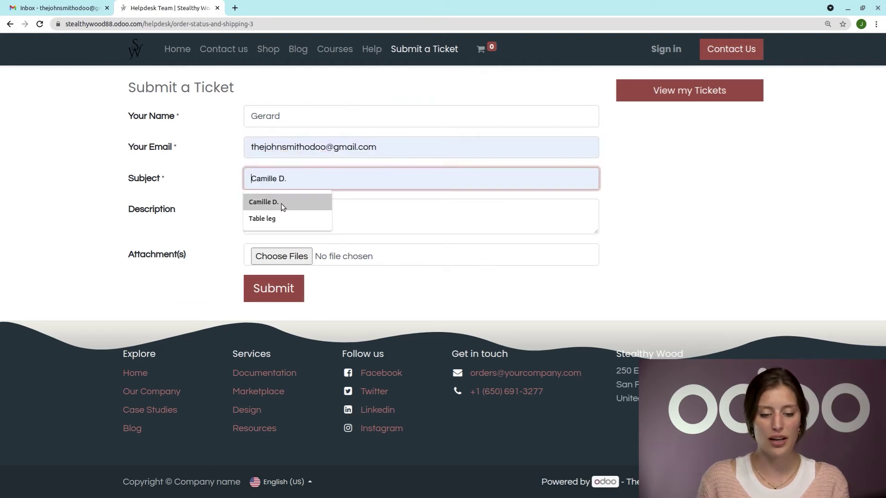
click(274, 220)
Step: Describe 'Please help, my table leg is broken', attach the broken board photo, and submit
click(213, 204)
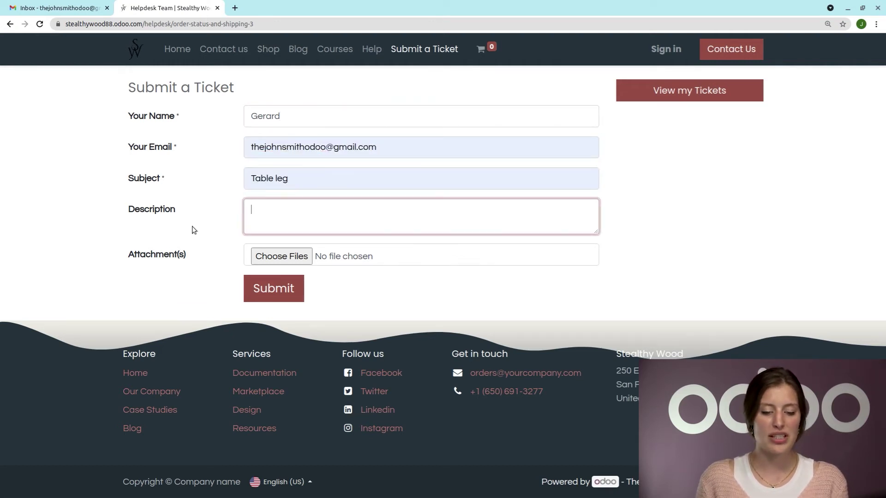
text(Please,)
key(BackSpace)
key(BackSpace)
text(help, my table leg is broken)
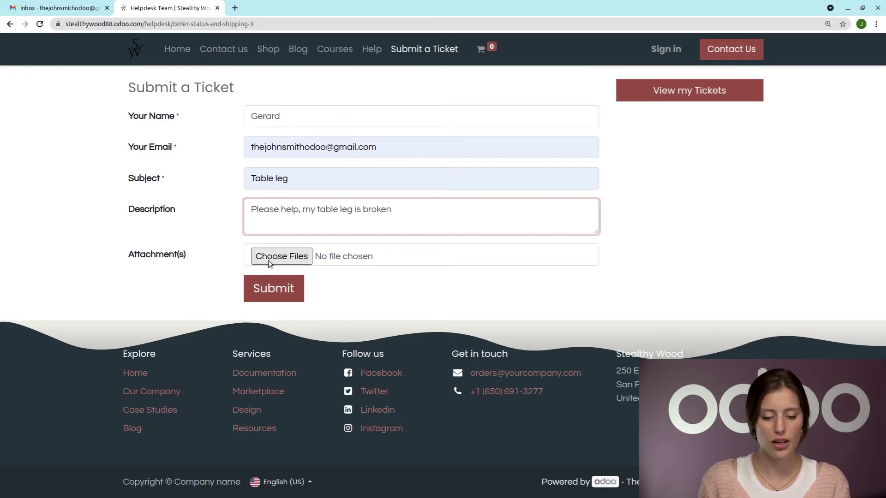
click(277, 257)
click(323, 101)
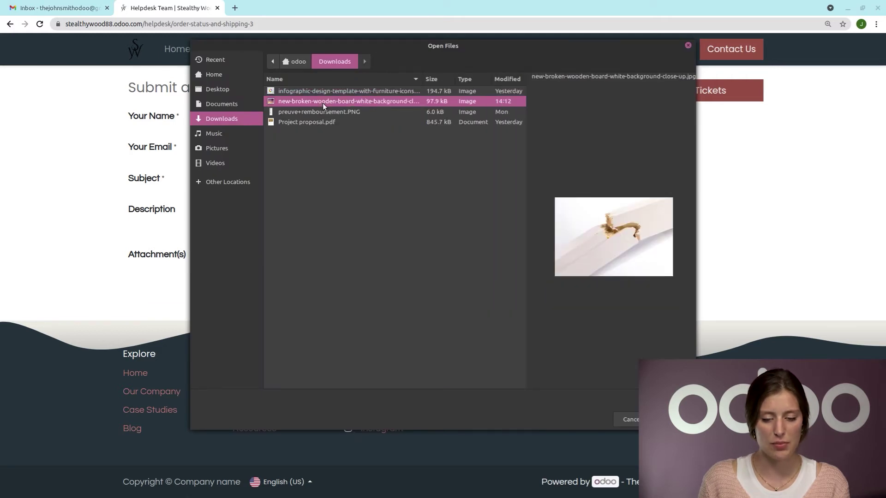
key(Return)
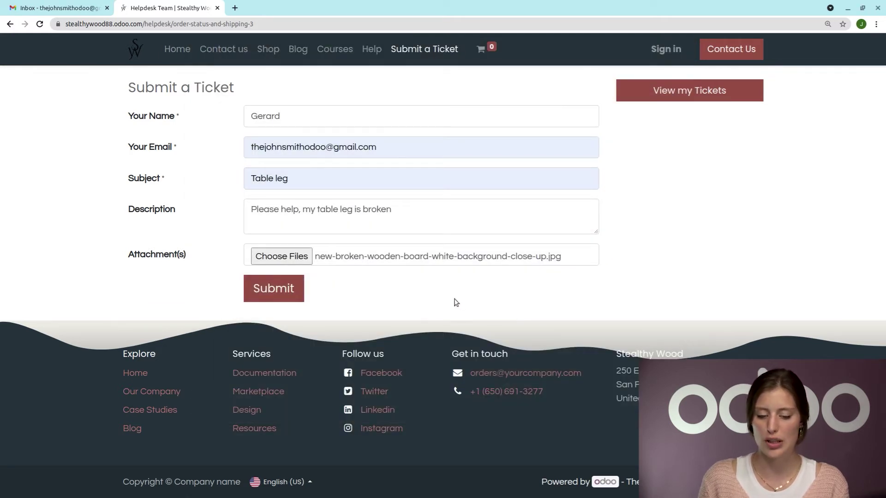
click(275, 288)
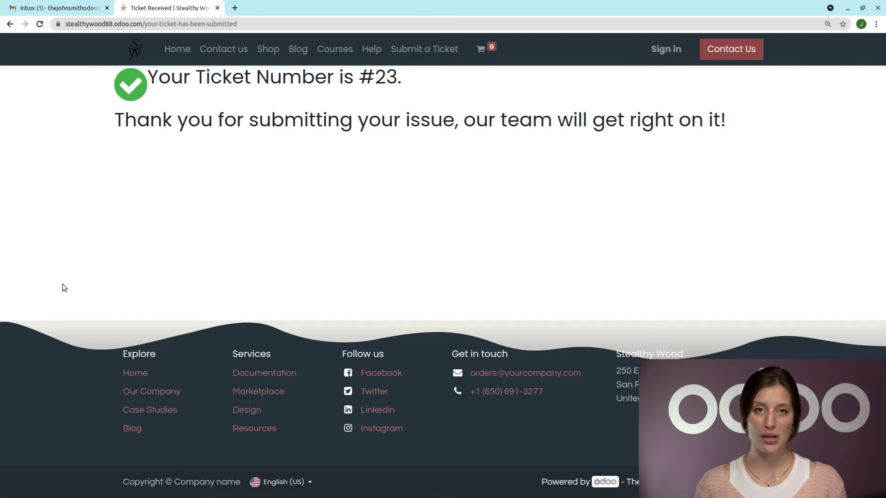
Step: Open the Table leg (#23) confirmation email and view ticket #23 on the portal
click(64, 8)
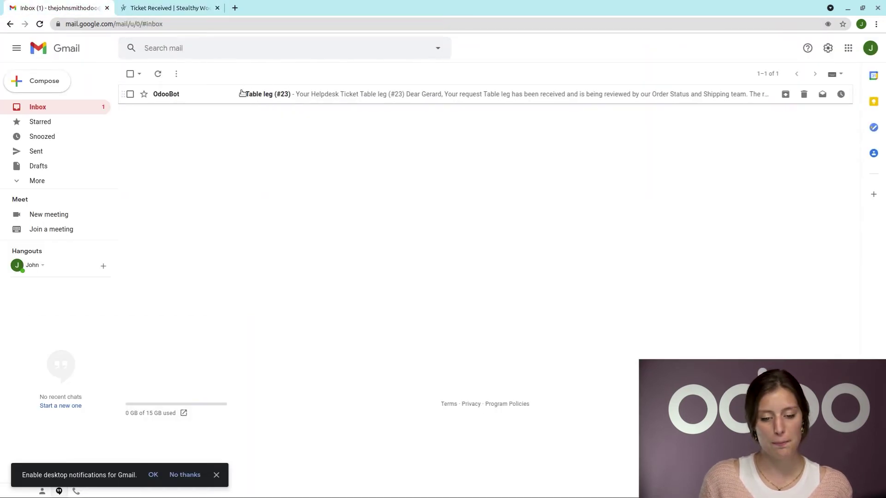
click(318, 94)
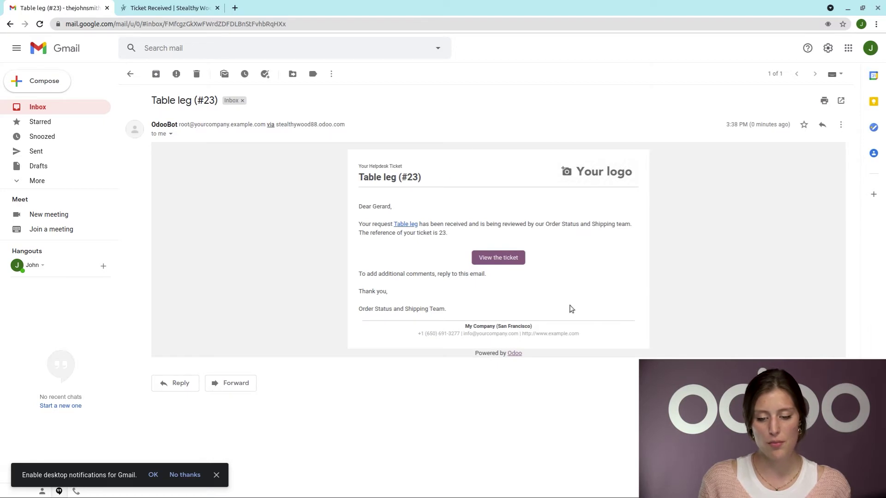
click(497, 258)
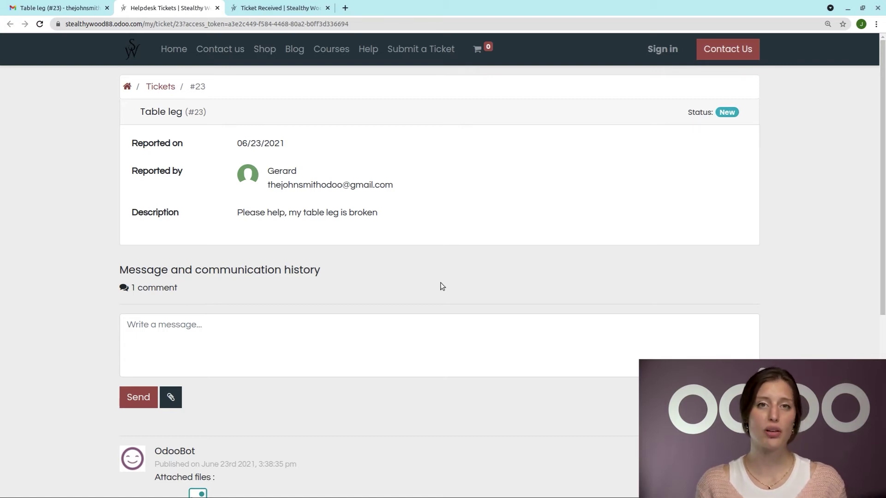
click(303, 321)
scroll(355, 290, down, 3)
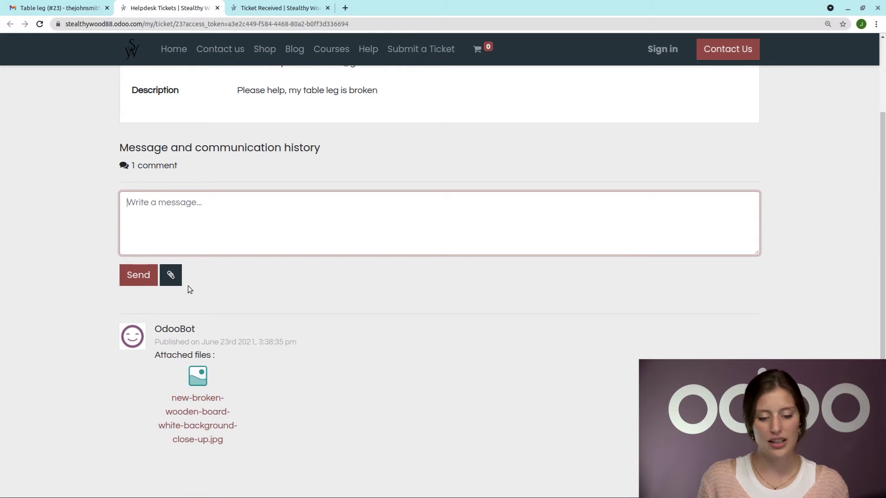
scroll(299, 311, up, 3)
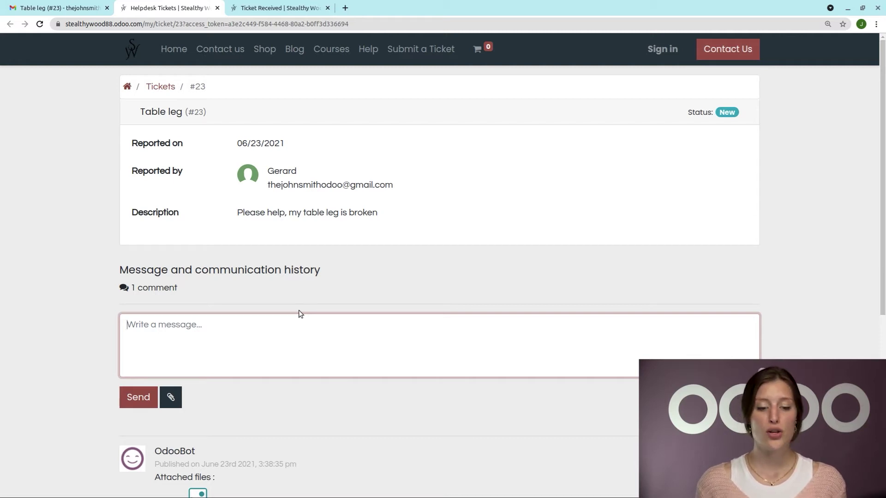
Step: Compose an email to the orders helpdesk alias with subject 'When will my order arrive?'
click(328, 8)
click(217, 8)
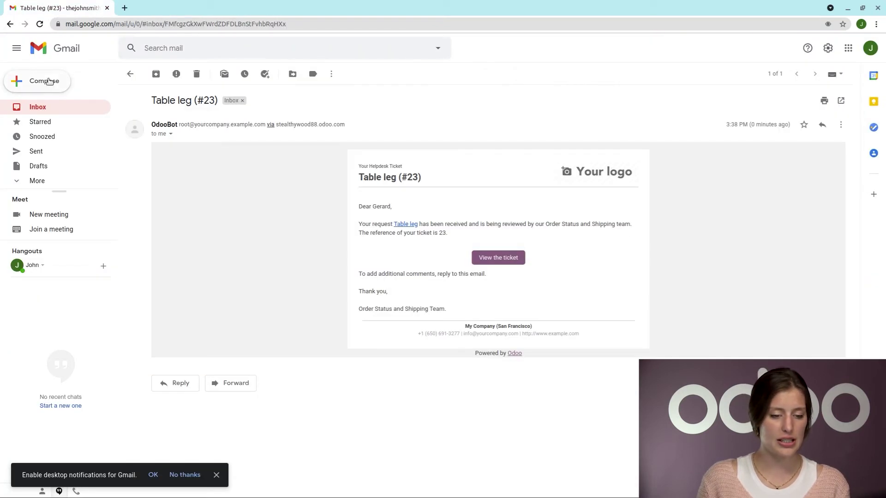
click(48, 80)
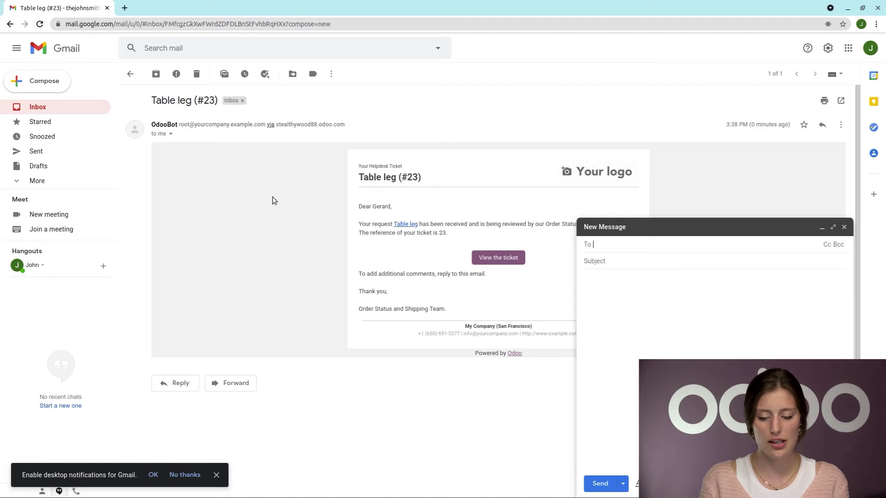
text(orders)
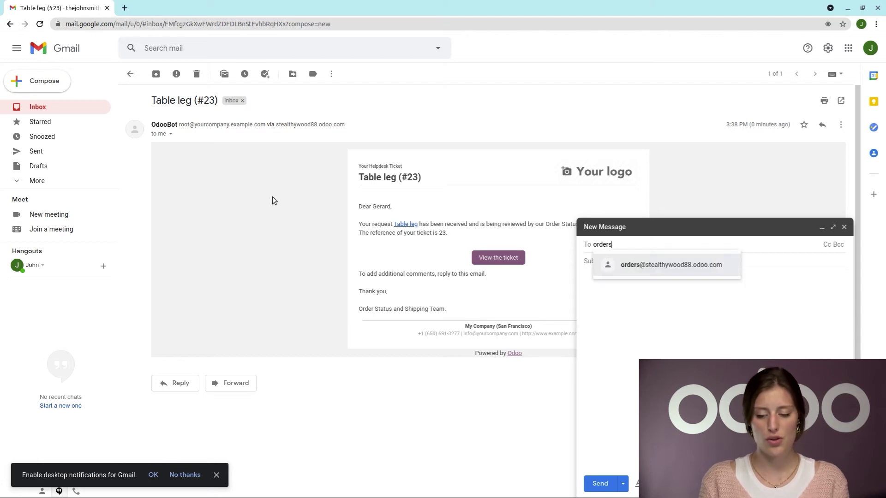
click(697, 271)
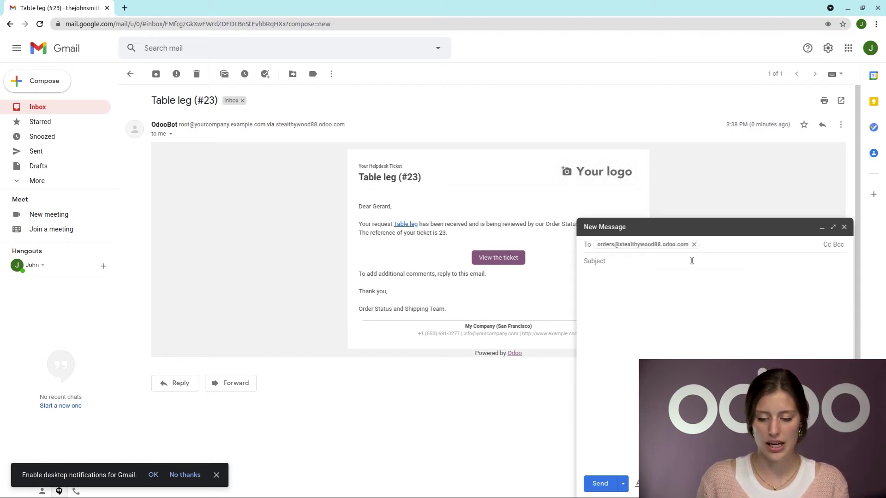
key(Tab)
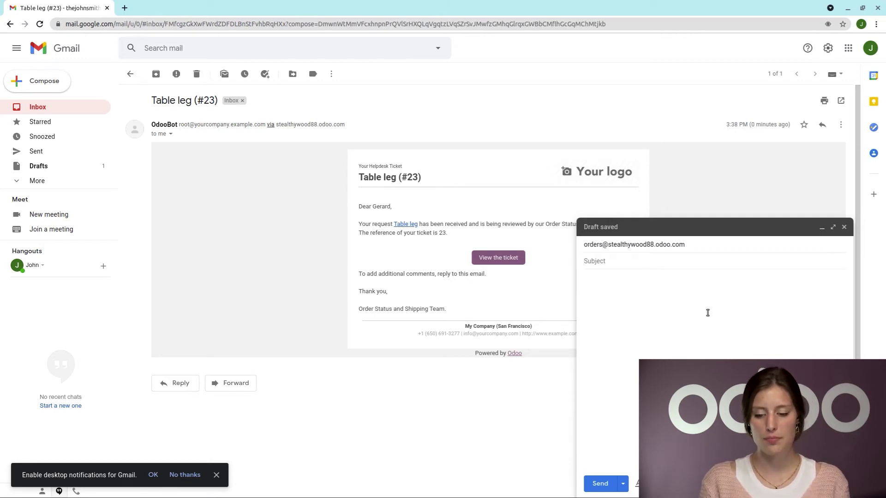
text(When will)
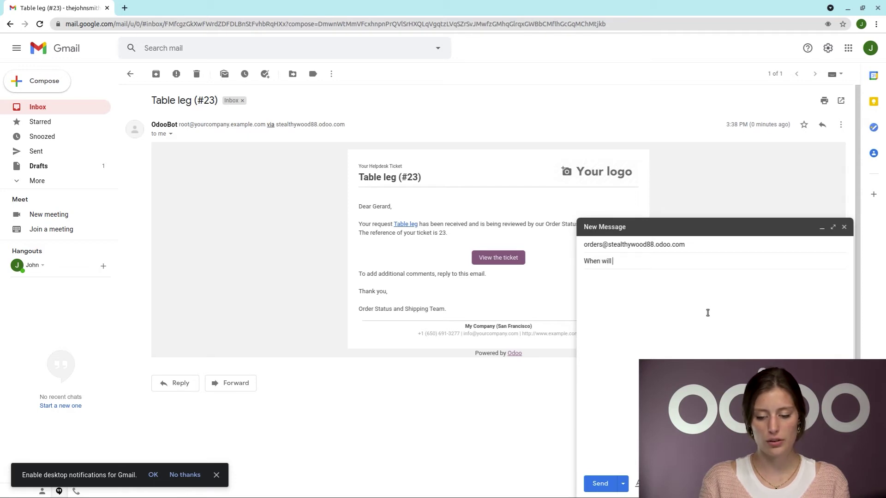
text( my order arrvie)
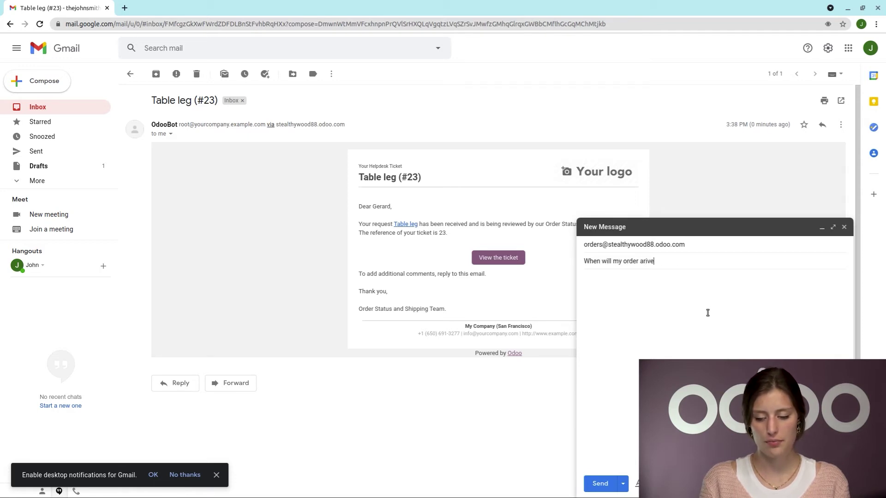
key(BackSpace)
key(BackSpace)
key(BackSpace)
key(BackSpace)
text(rive?)
Step: Write the body 'Please help, I really needed my order a few days ago' and send it
key(Tab)
text(Can)
key(BackSpace)
key(BackSpace)
key(BackSpace)
text(Please help, I rea)
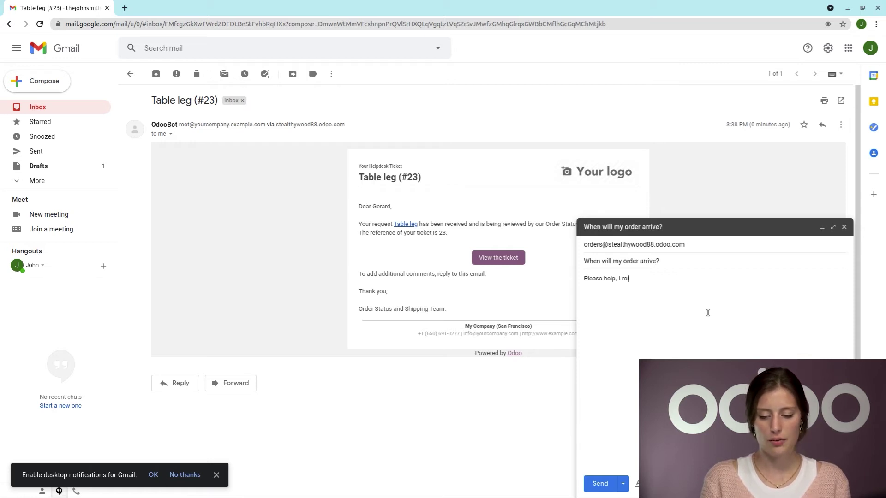
text(lly needed )
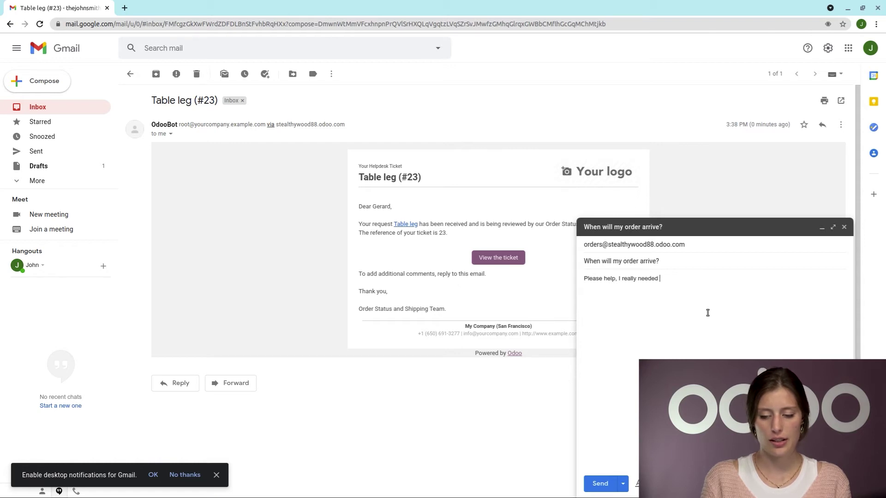
text(my order a few days ago!)
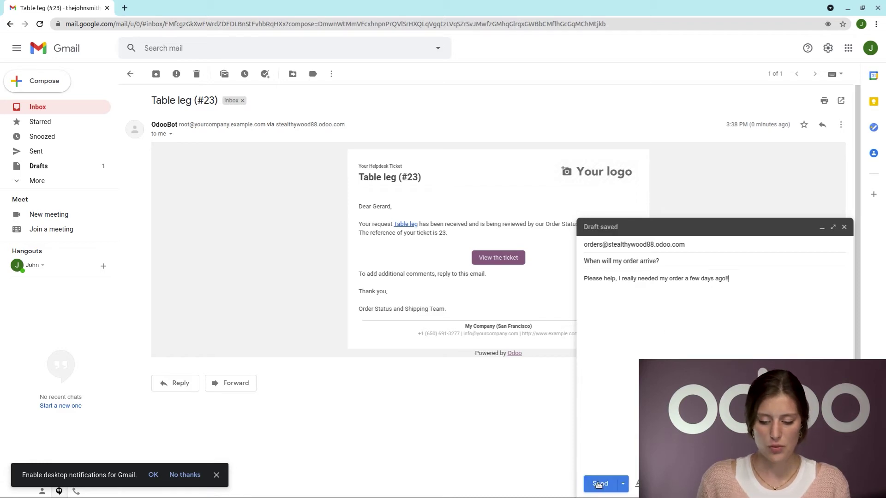
click(599, 483)
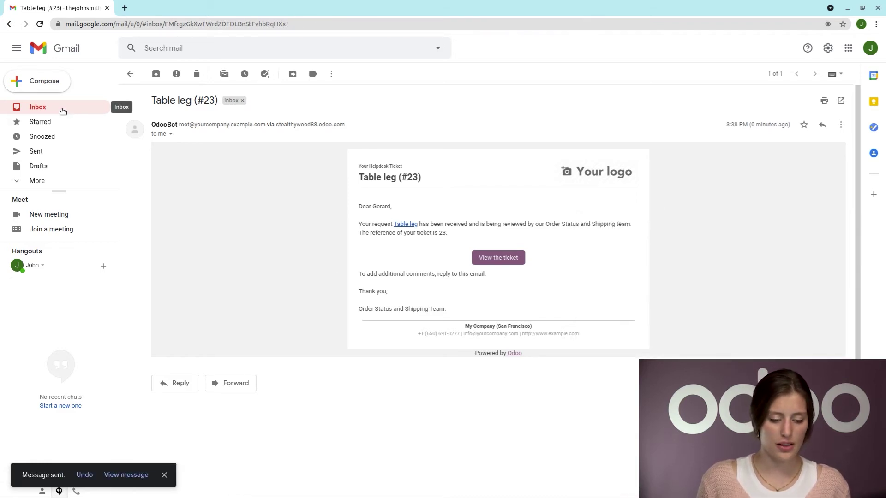
Step: Return to the inbox and open the 'When will my order arrive? (#24)' acknowledgement
click(62, 111)
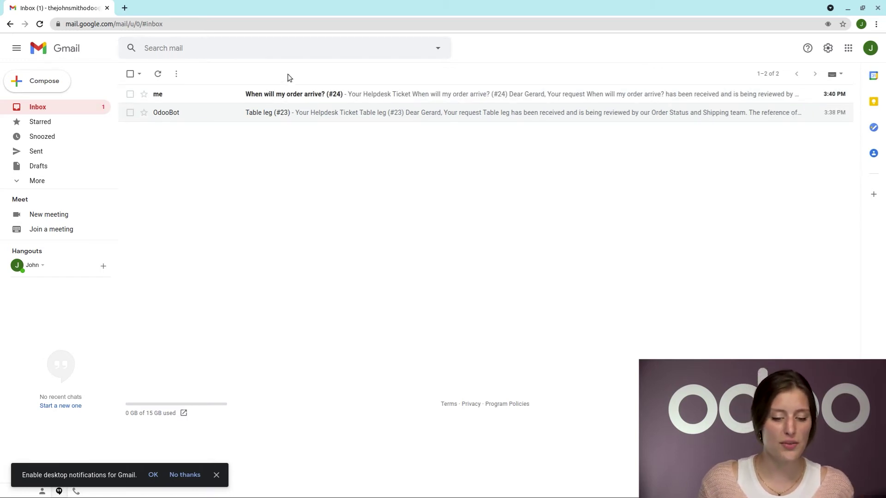
click(281, 92)
Step: Follow the ticket #24 link, sign in to the portal with saved credentials, and open Tickets
click(492, 334)
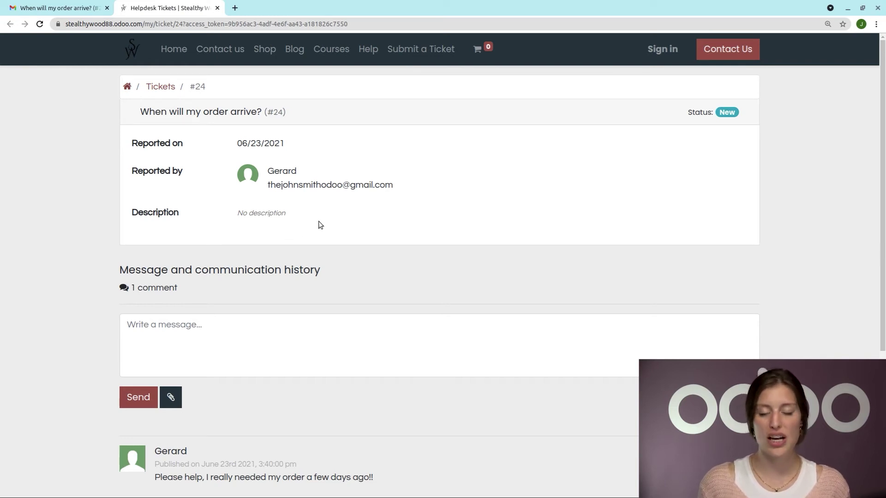
click(663, 49)
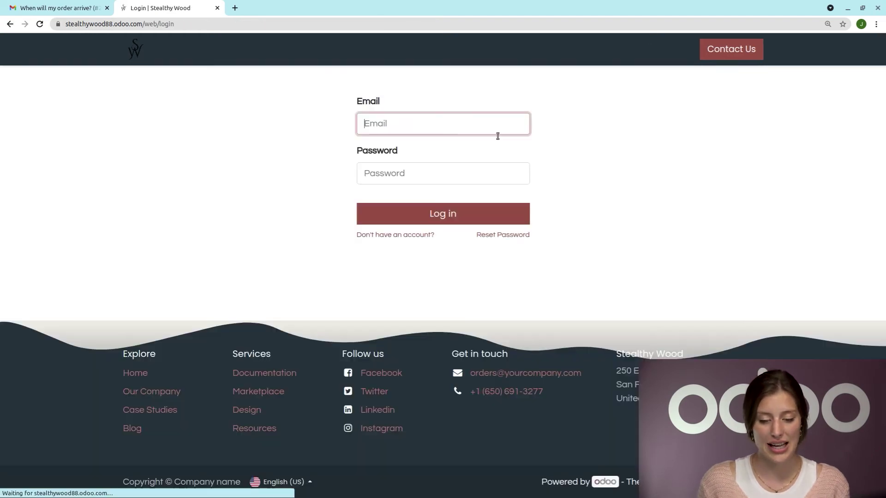
click(413, 119)
click(421, 146)
click(435, 170)
text(••••••)
click(429, 215)
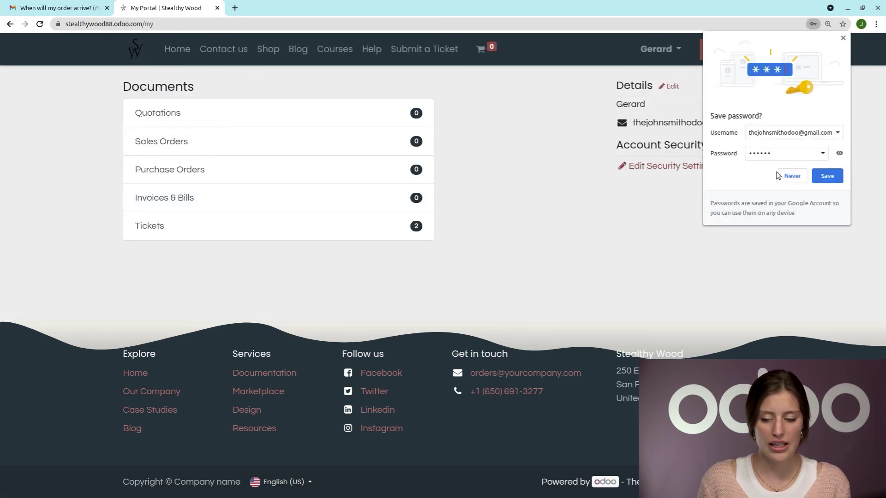
click(843, 39)
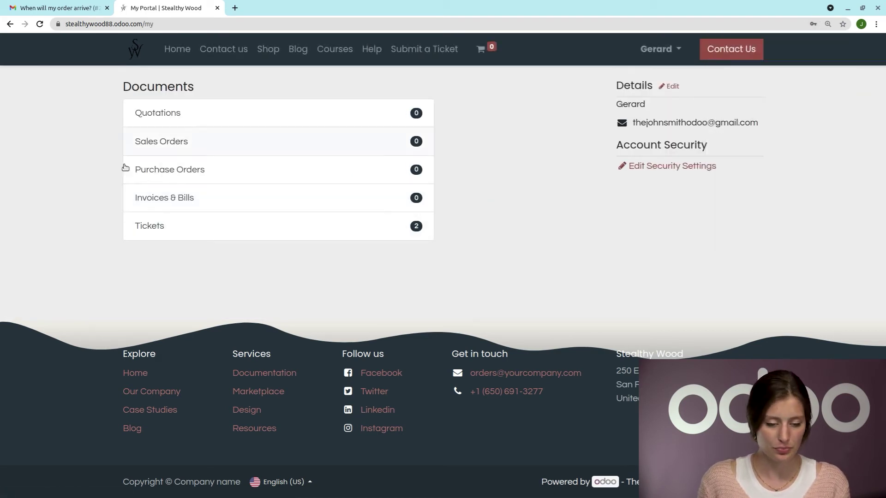
click(230, 237)
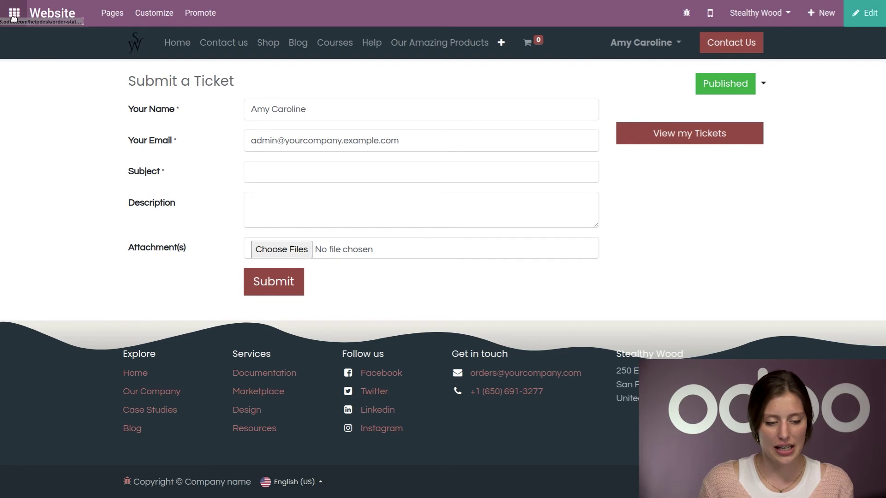
Step: Switch to Helpdesk and show the Order Status and Shipping team's ticket board
click(14, 13)
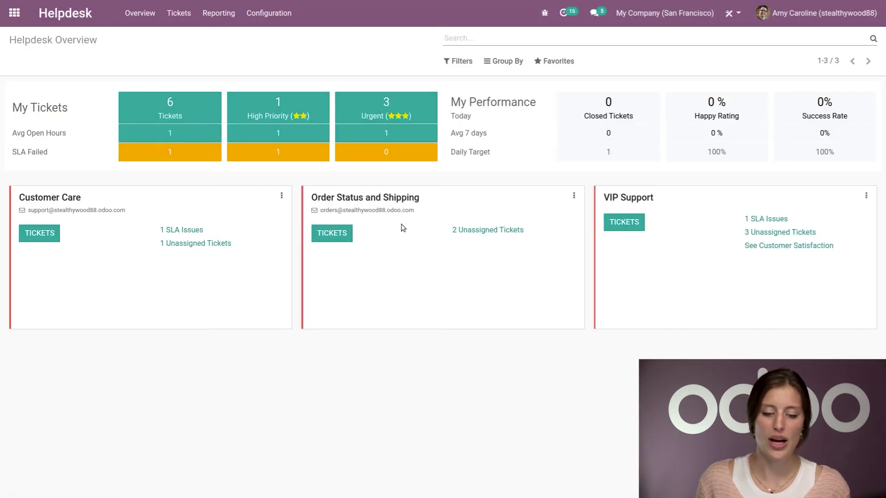
click(332, 233)
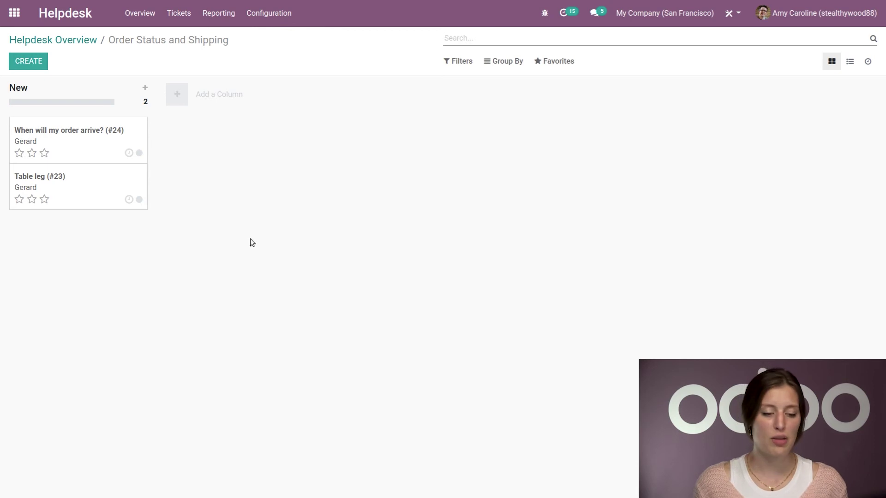
click(81, 152)
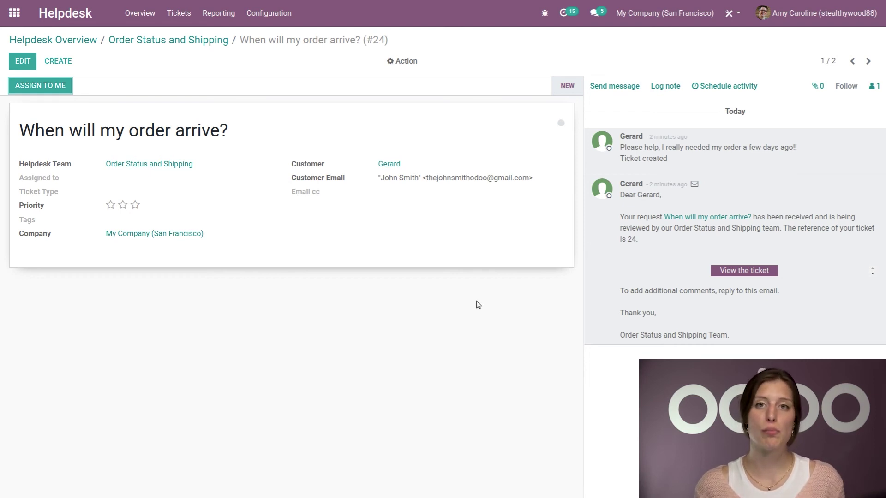
Step: Return to the team board, open Table leg ticket #23, and view its customer's contact record
click(196, 42)
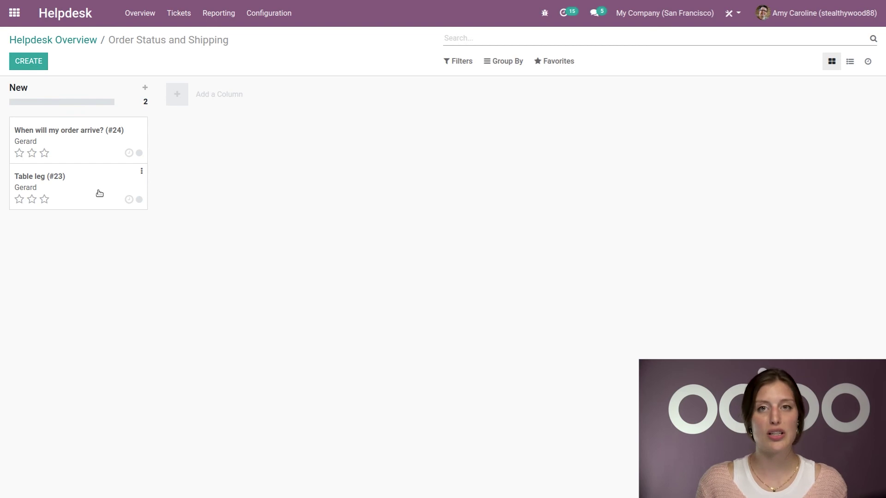
click(99, 190)
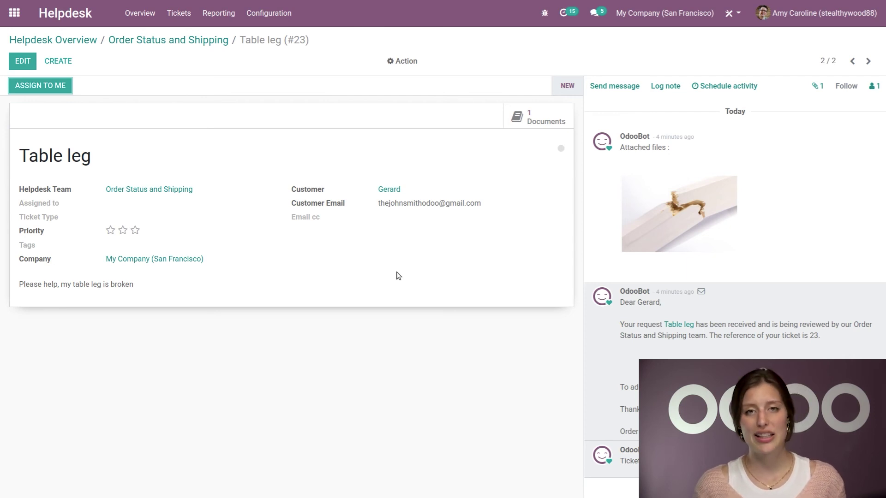
mouse_move(718, 218)
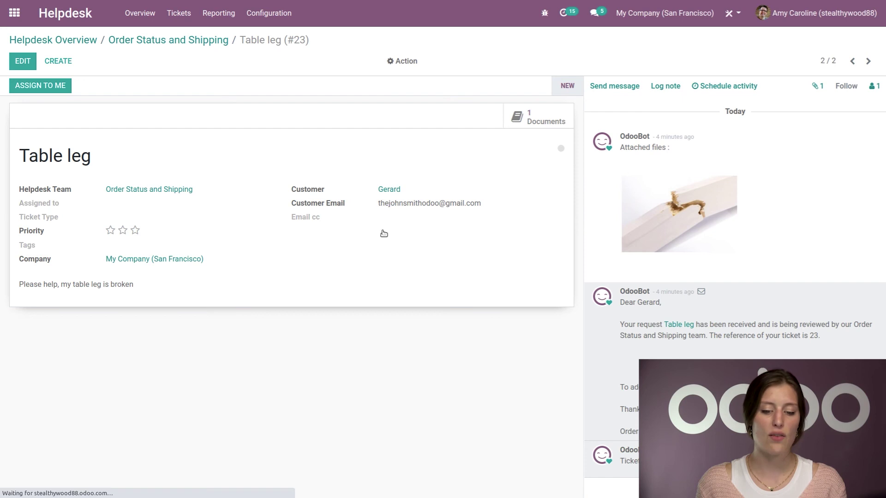
click(385, 193)
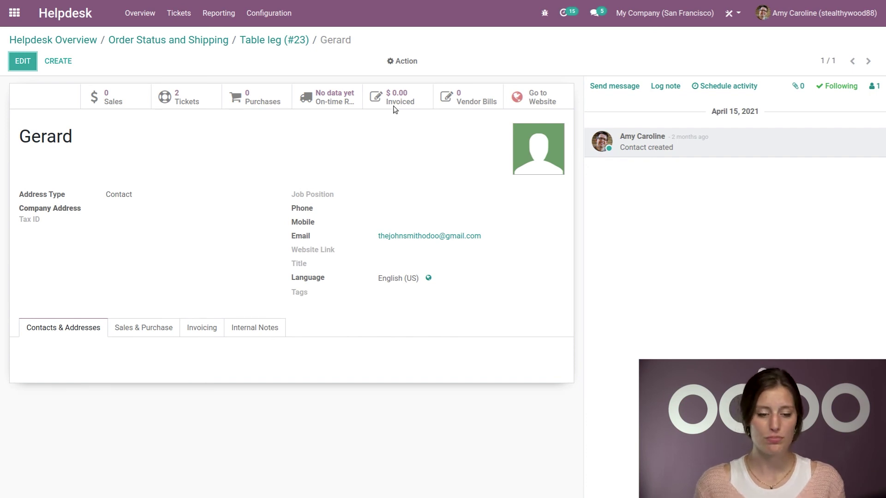
Step: Back on ticket #23 'Table leg', send followers the message 'Hello, I am working on this!'
click(277, 40)
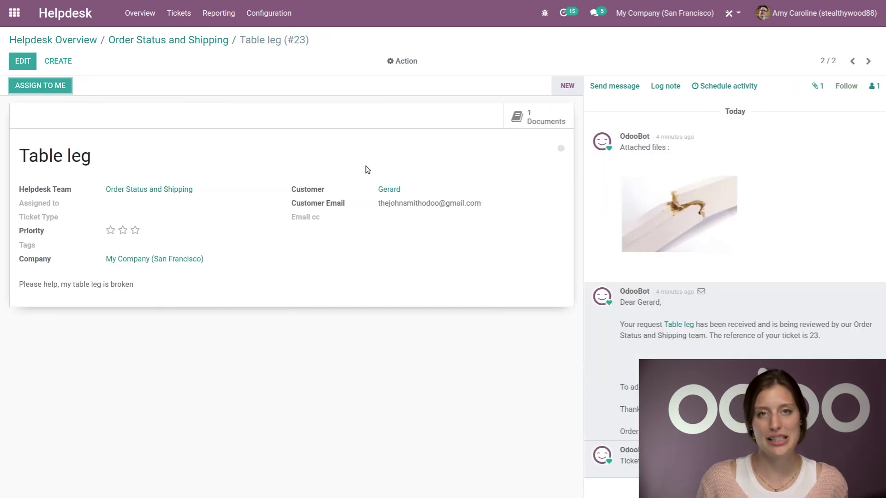
click(642, 88)
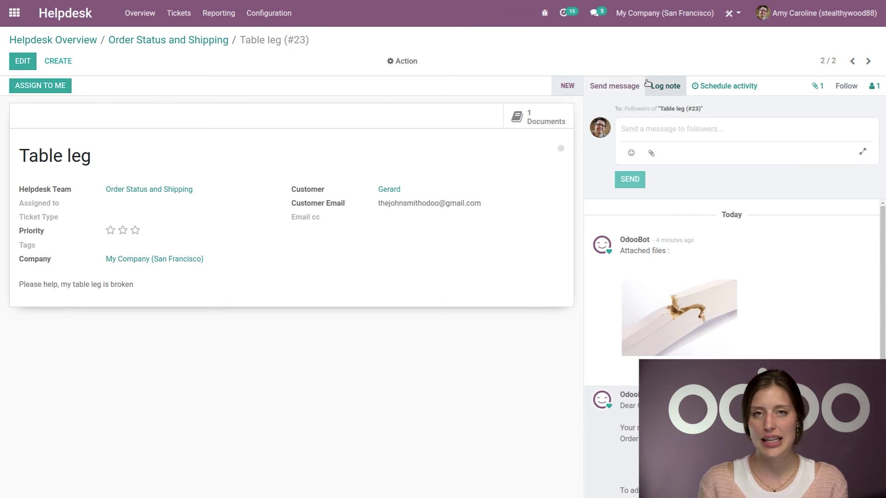
text(Hello,)
key(Return)
key(Return)
text(I am working on thisu)
key(BackSpace)
text(!)
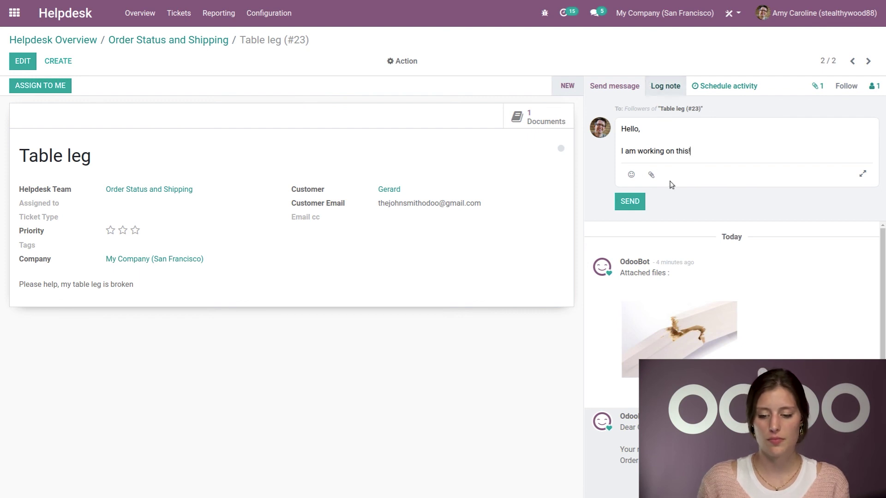
key(ctrl+Return)
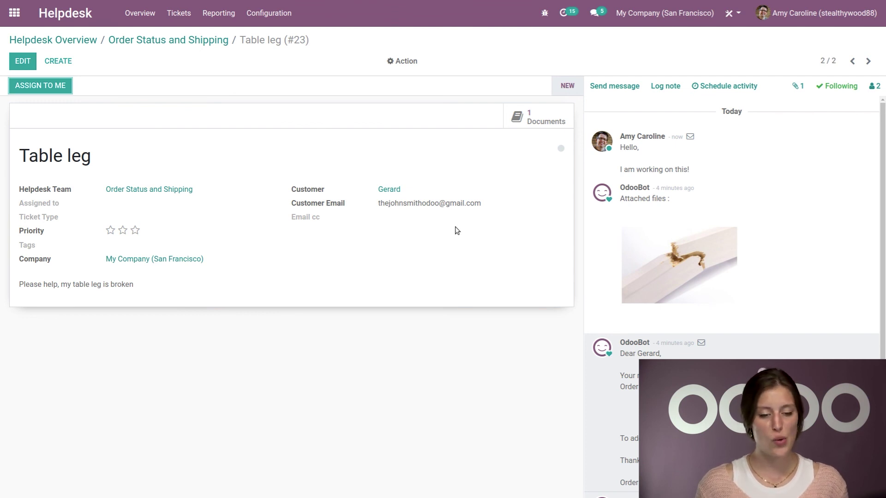
Step: Create a new team ticket with a 'Phone call follow-up' subject naming the customer
click(203, 41)
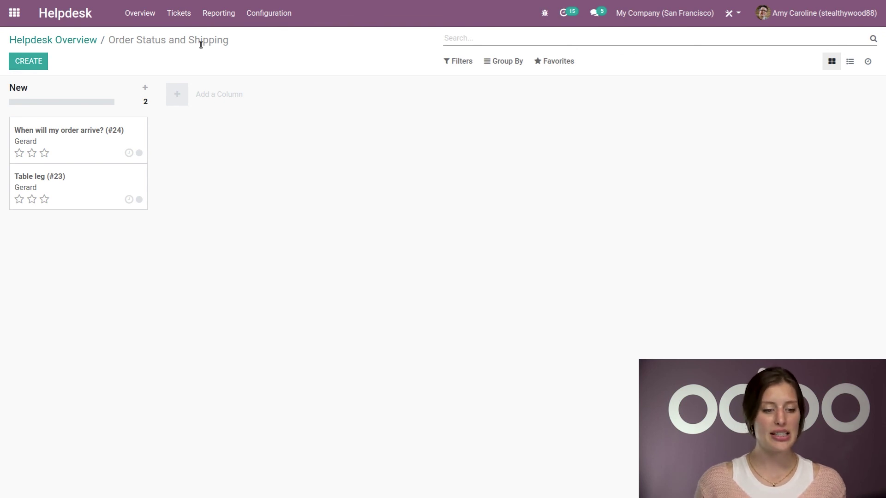
click(23, 65)
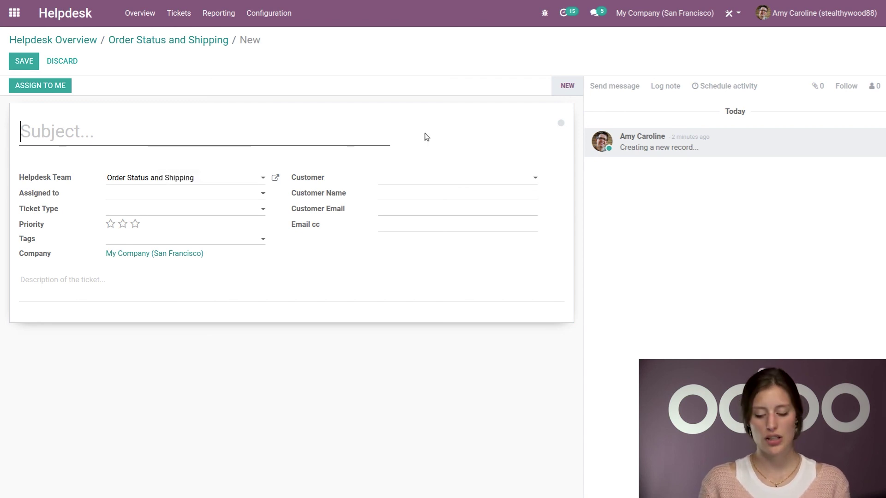
text(Phone call follow-up Joh)
key(BackSpace)
key(BackSpace)
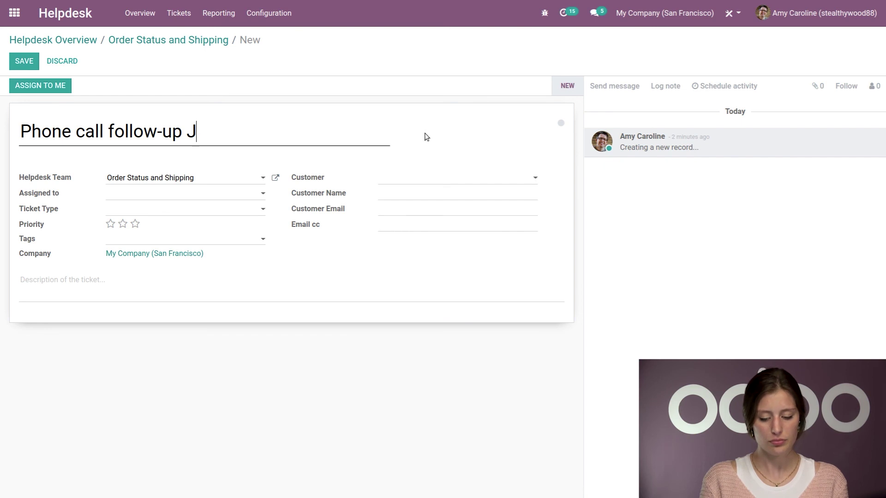
key(BackSpace)
text(Gerard)
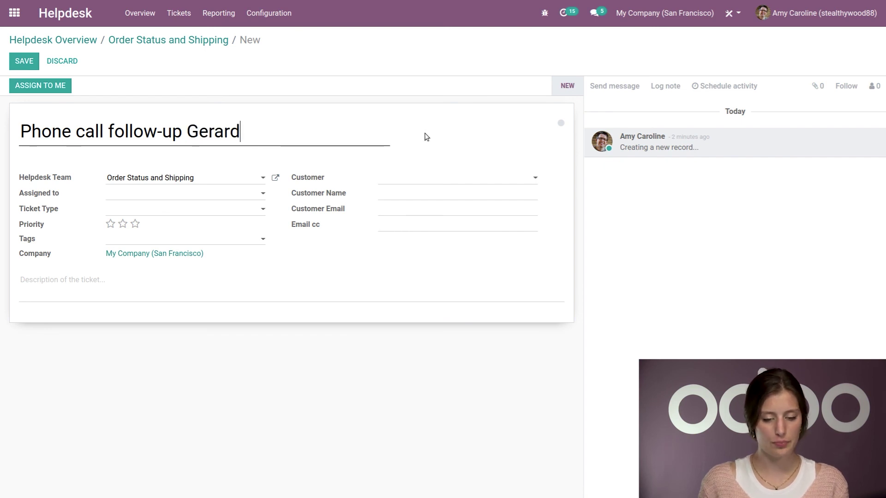
Step: Select the customer from the suggestions and give the ticket three-star priority
click(403, 184)
text(ger)
click(435, 197)
click(135, 224)
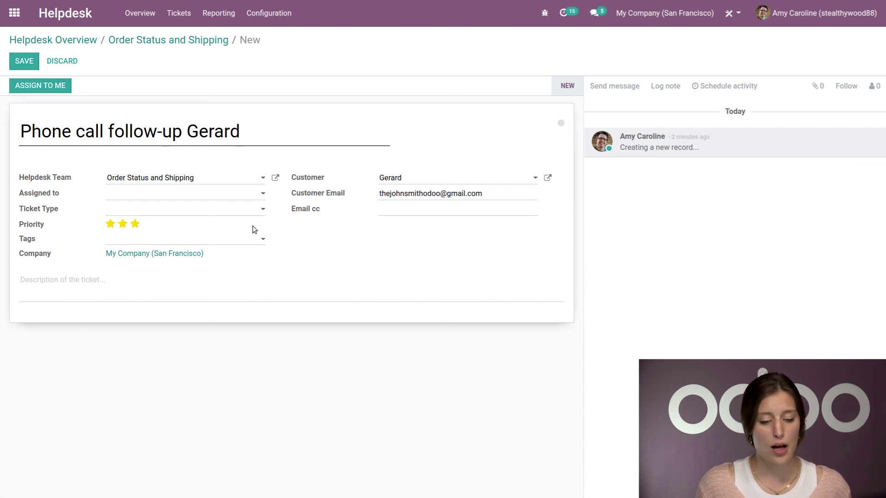
click(434, 212)
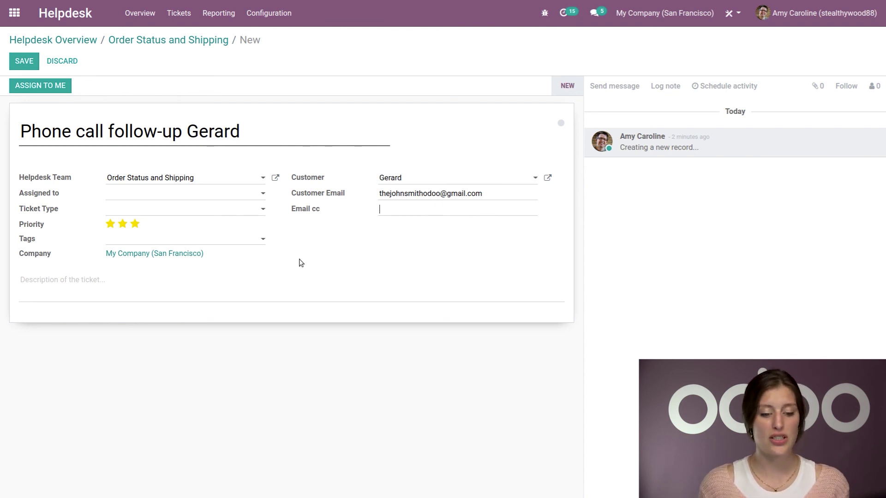
Step: Add the Repair tag and assign the ticket to the current agent
click(225, 240)
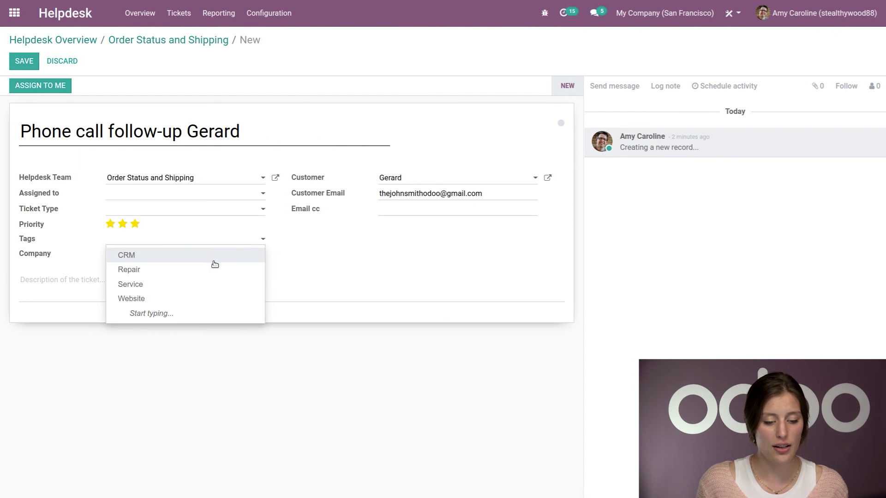
click(213, 269)
click(144, 194)
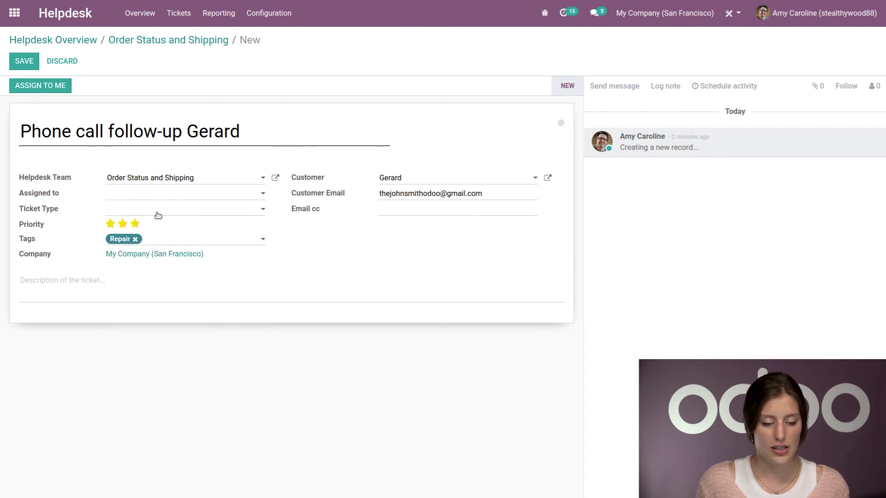
click(158, 214)
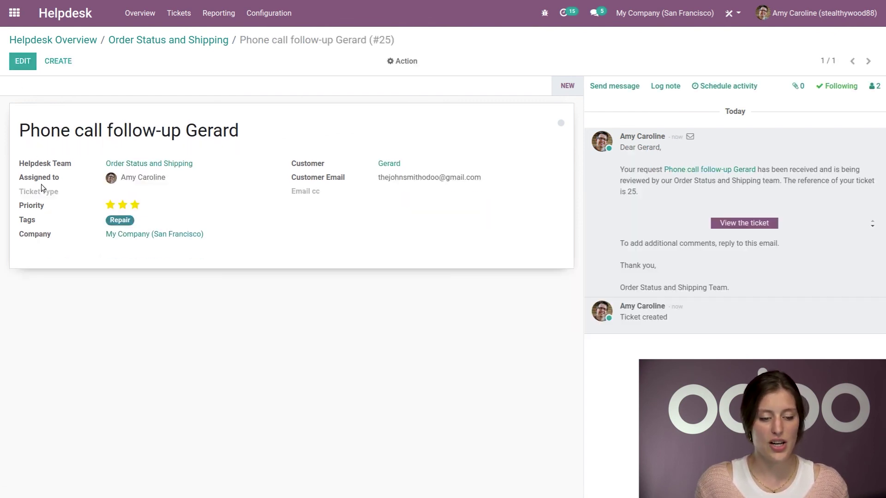